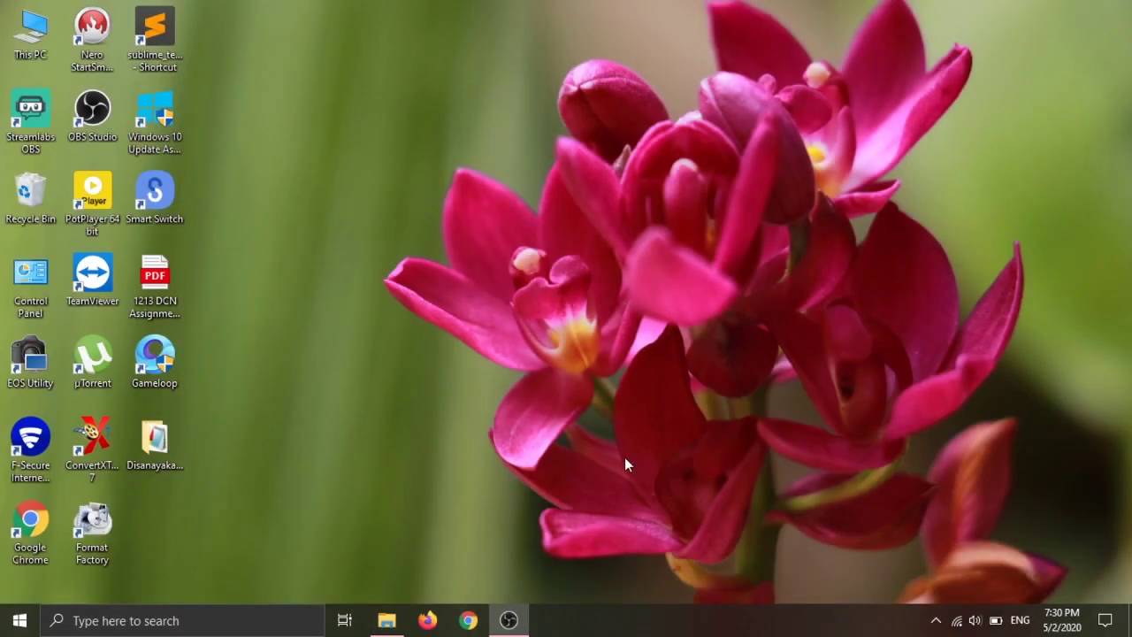
- Open Screenshot (8).png from This PC > Pictures > Screenshots to view it, then close the viewer and the folder
double_click(26, 53)
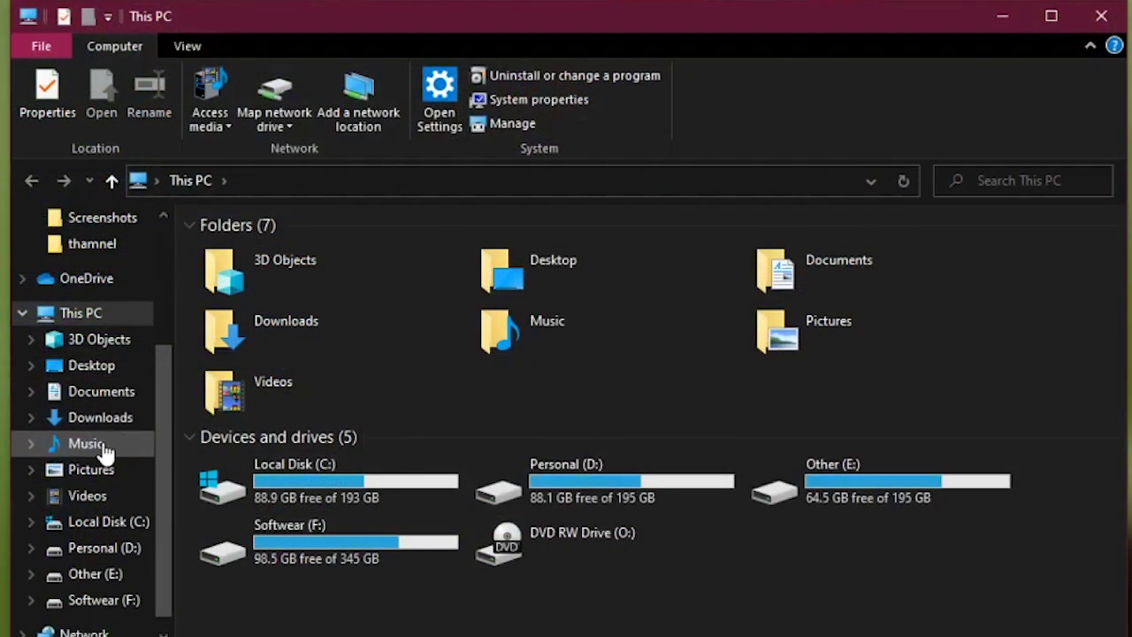
click(91, 469)
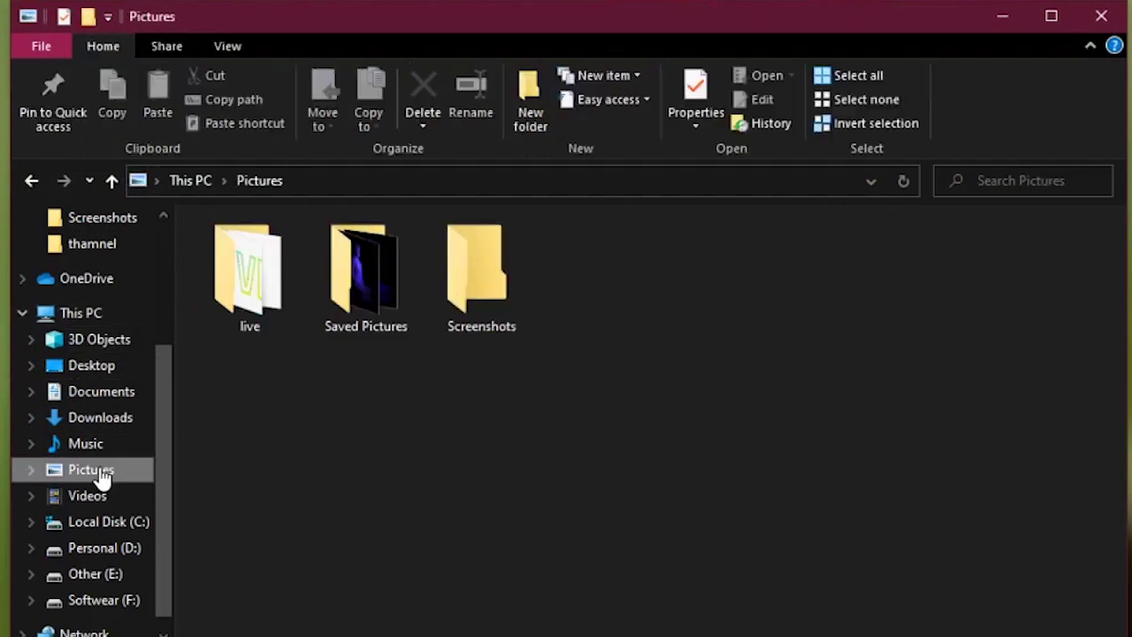
double_click(488, 319)
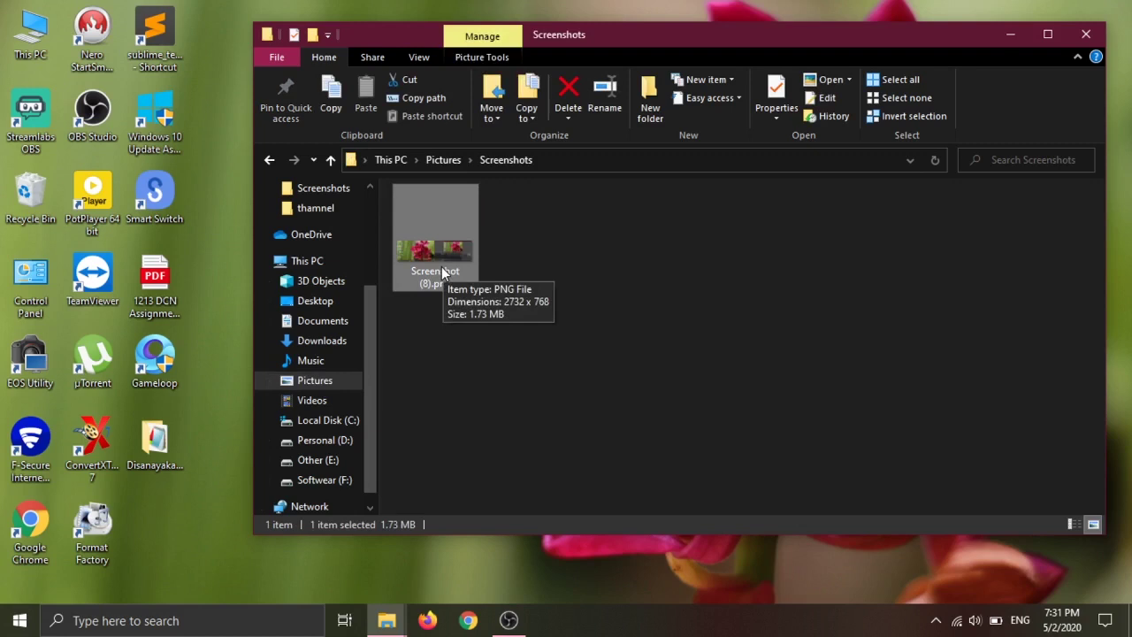
double_click(442, 273)
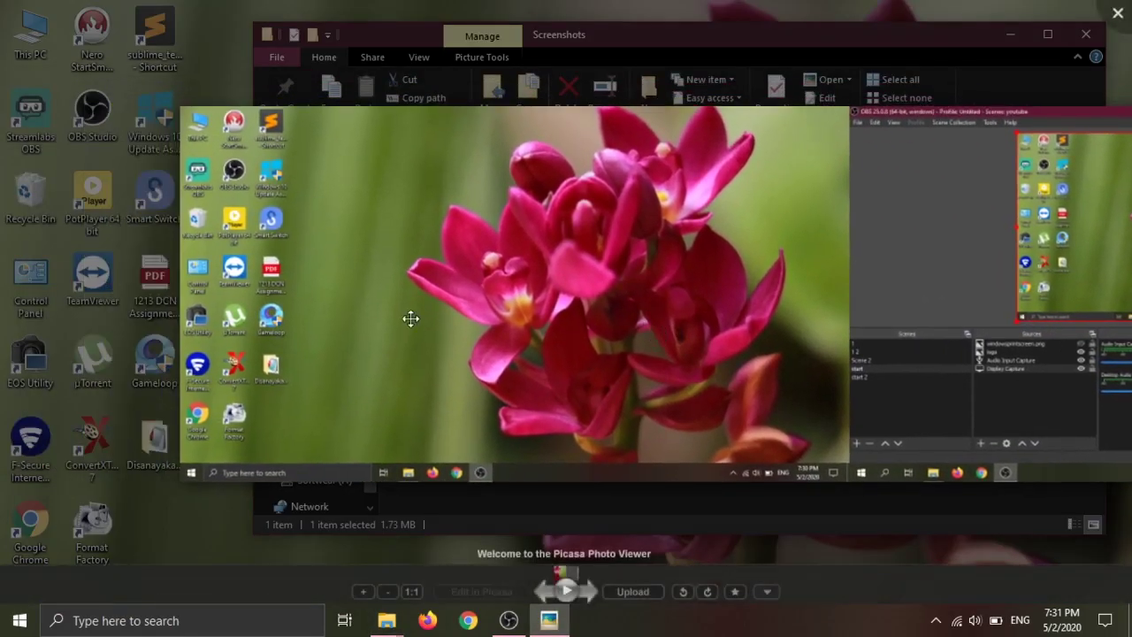
scroll(400, 318, up, 5)
scroll(400, 319, down, 2)
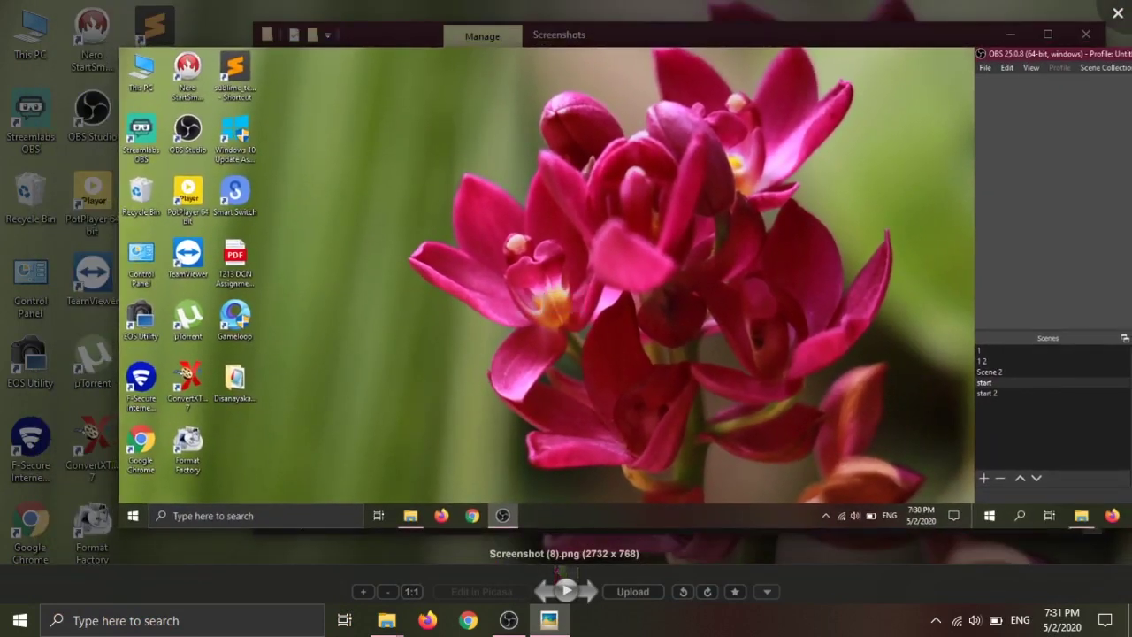
click(1116, 14)
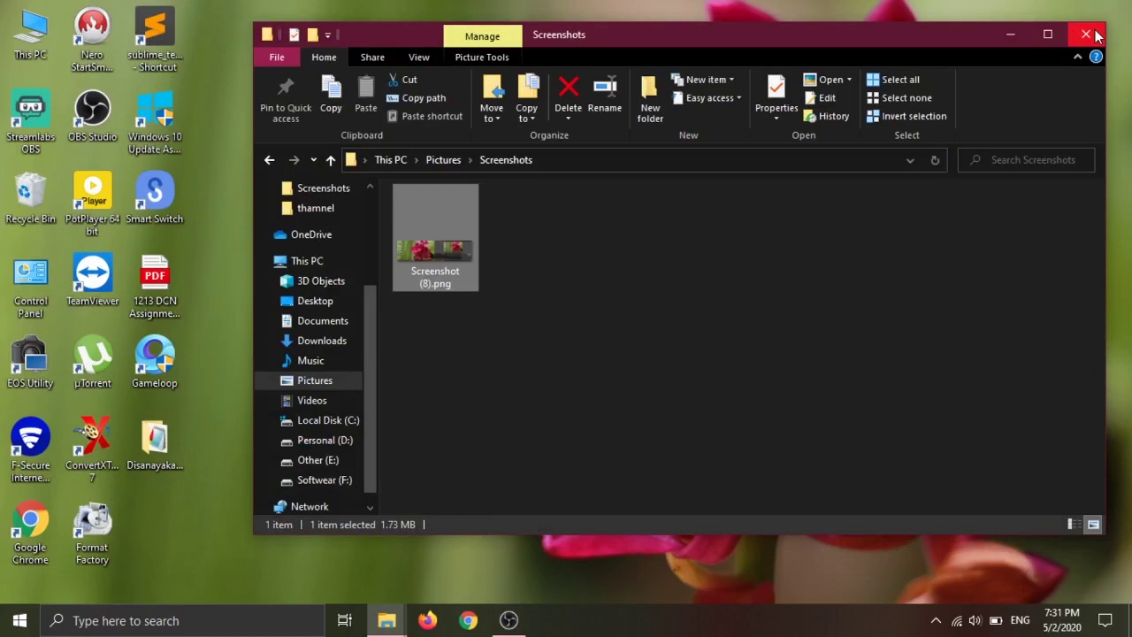
click(1093, 34)
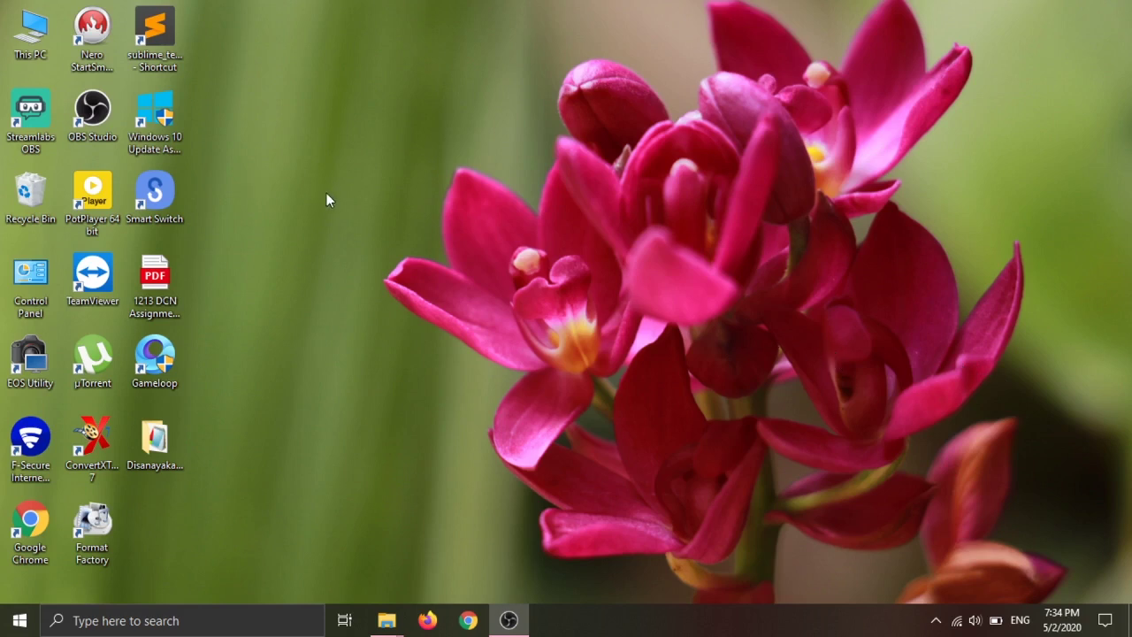
- Launch Paint from a taskbar search for 'pa' and maximise its window
click(169, 622)
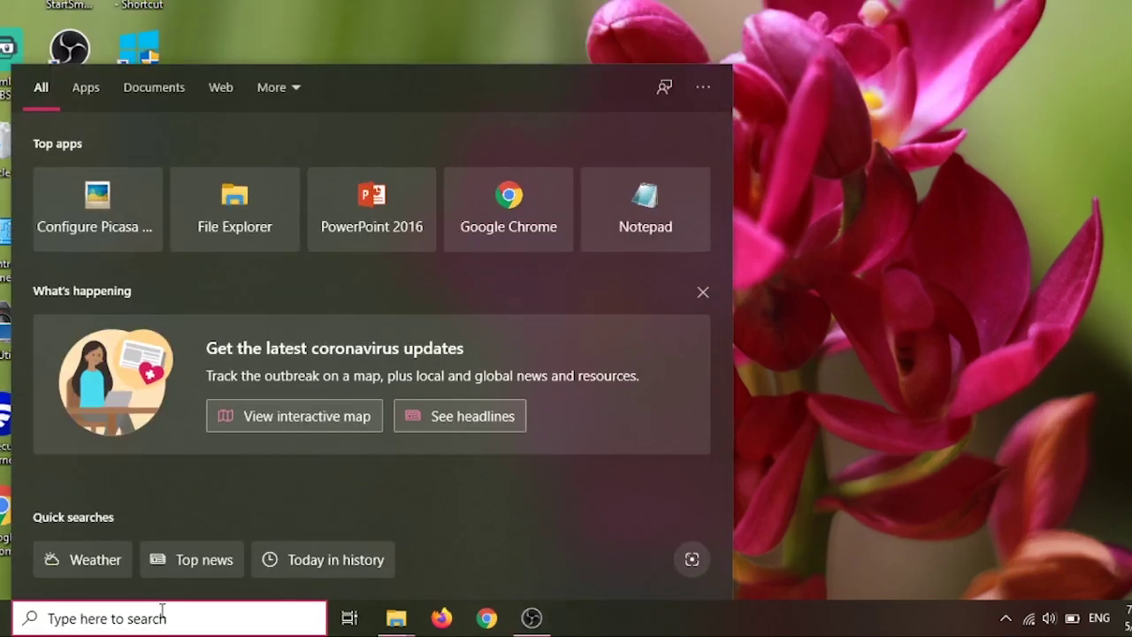
text(pa)
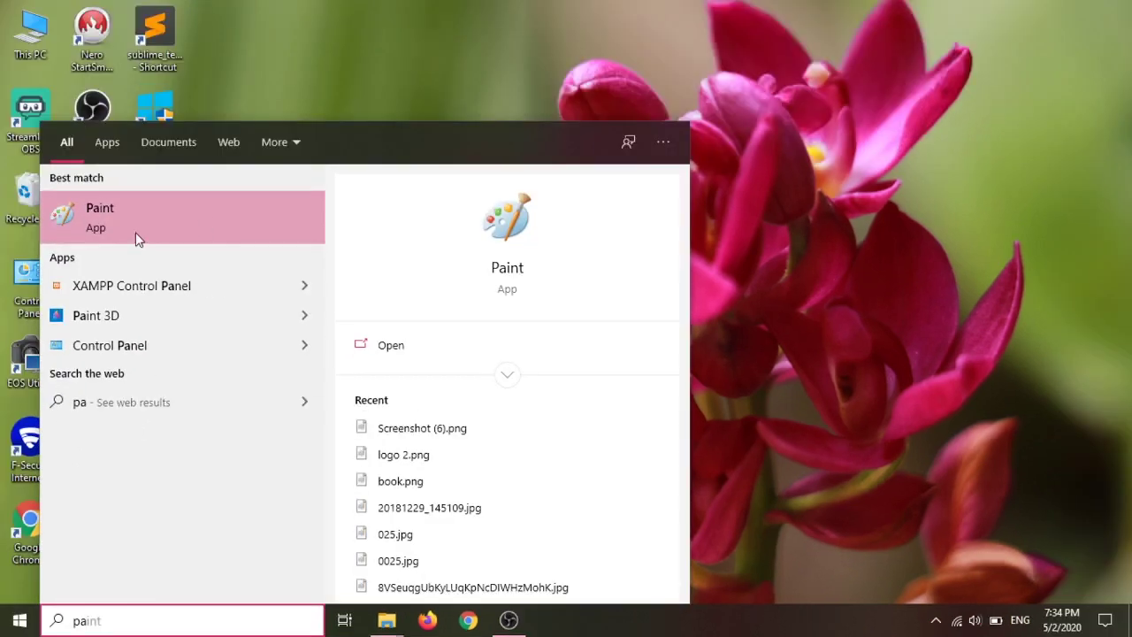
click(89, 184)
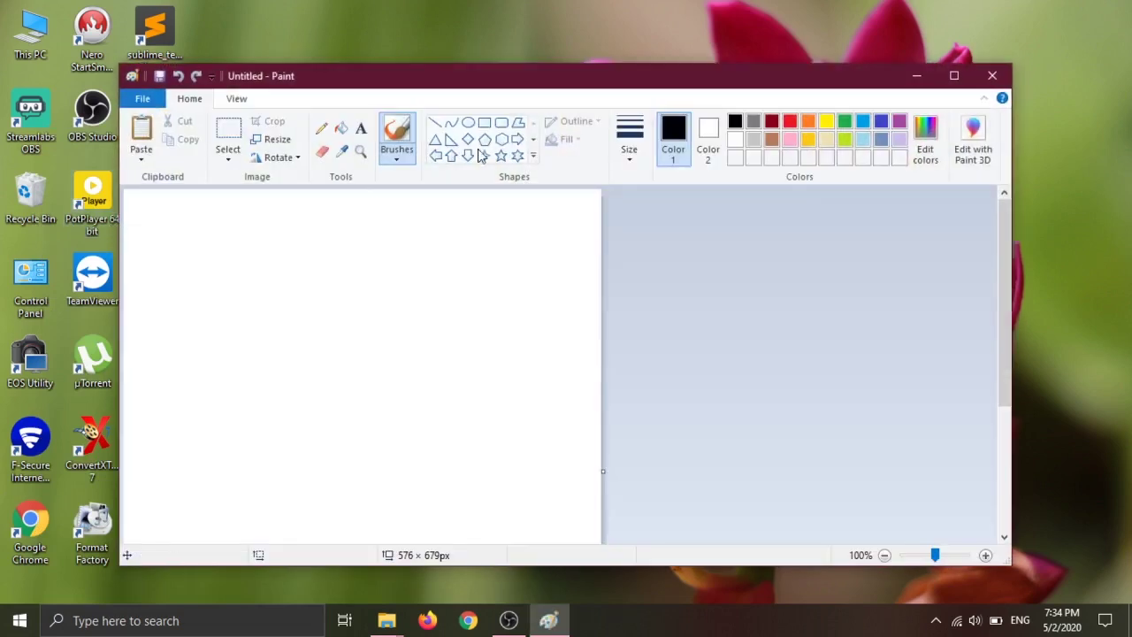
click(954, 75)
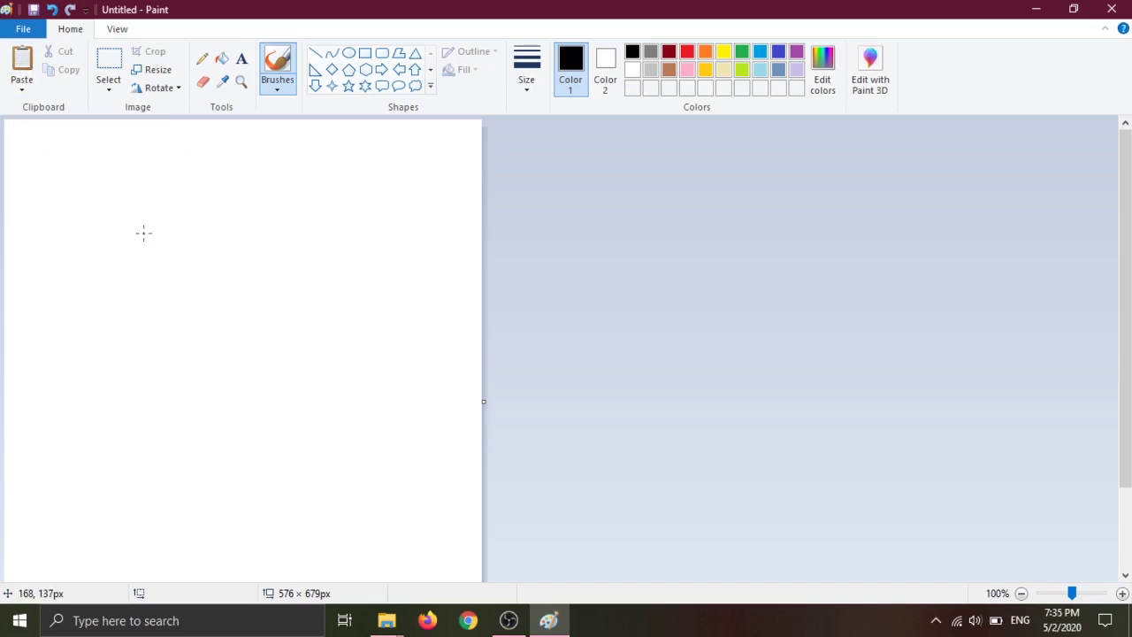
- Paste the 2732×768 screenshot, check it at 50% then 100% zoom, and show the Save as formats
key(ctrl+v)
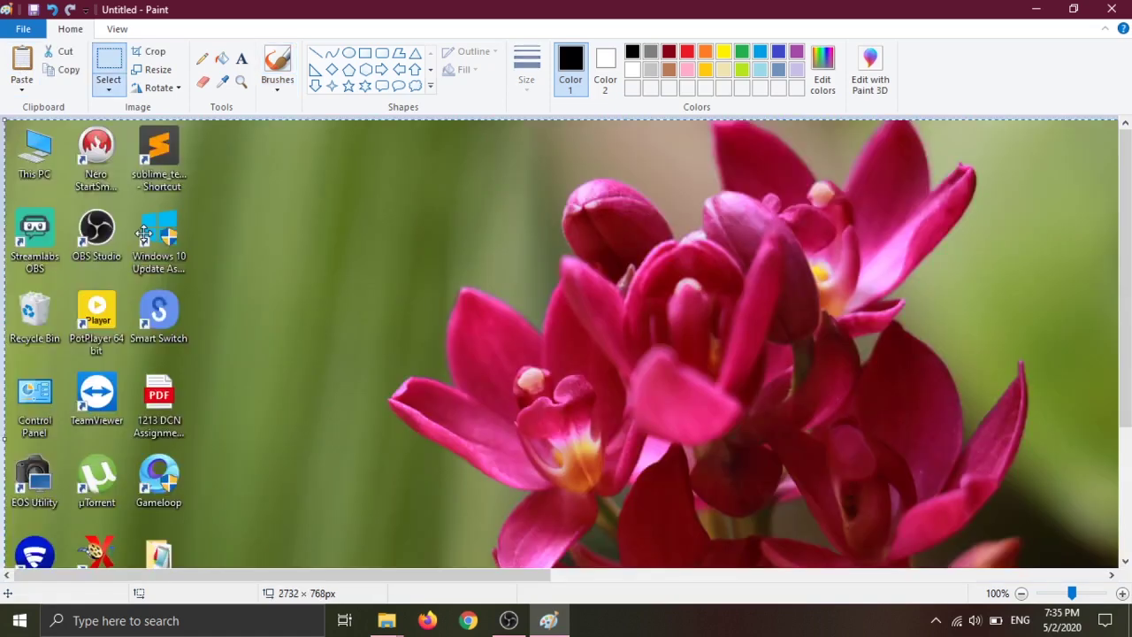
scroll(442, 292, down, 3)
scroll(443, 301, up, 2)
scroll(443, 301, up, 2)
click(1061, 595)
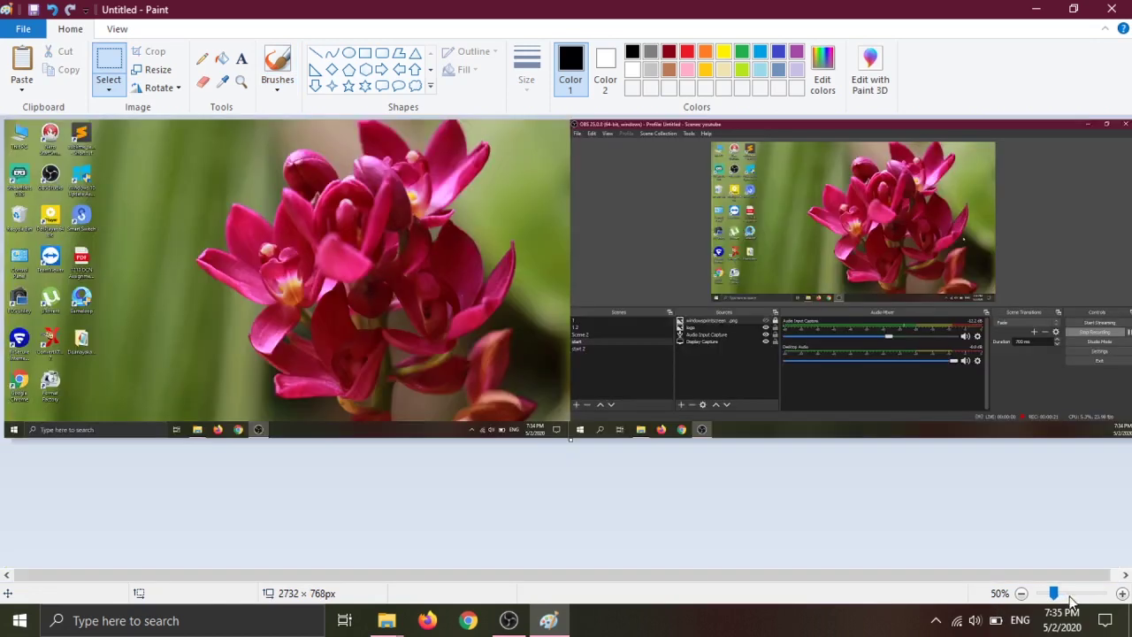
click(1093, 593)
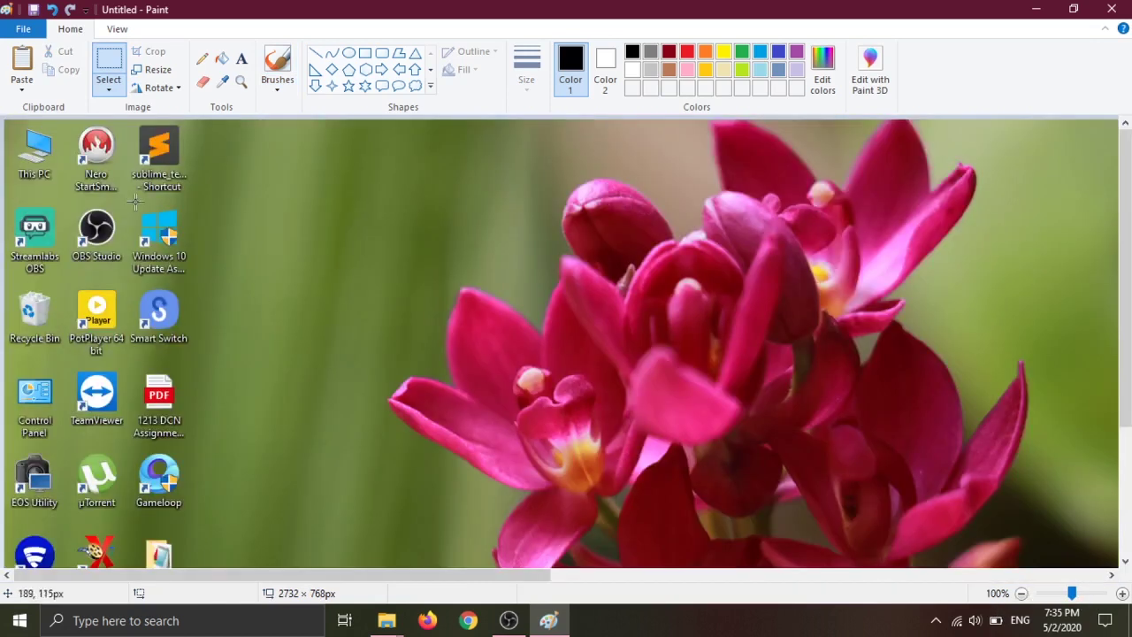
click(25, 32)
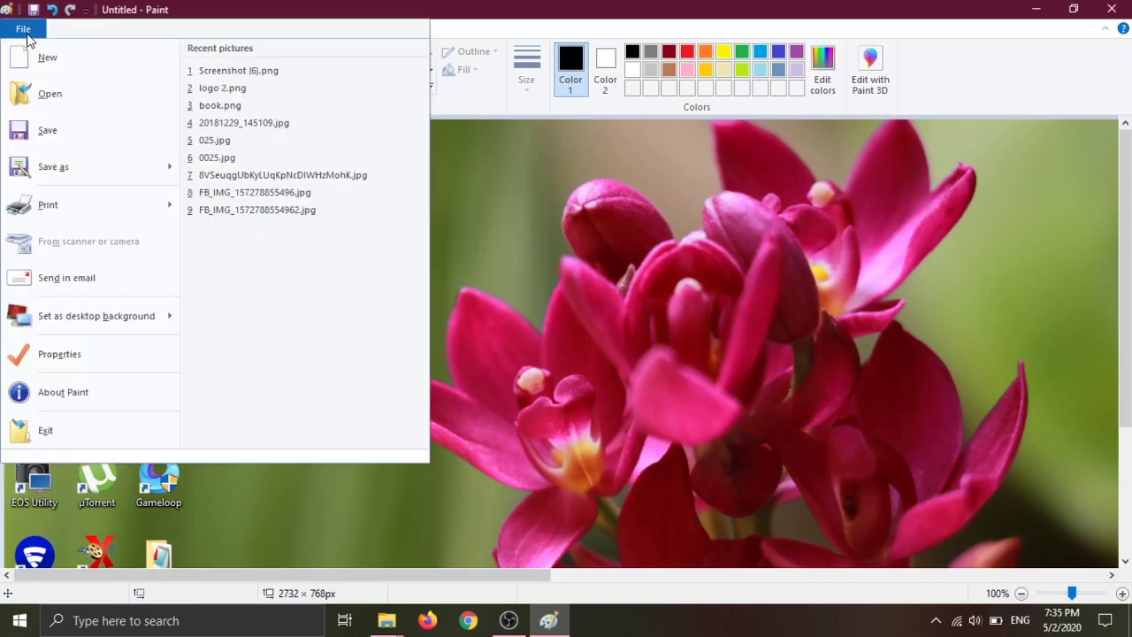
mouse_move(136, 172)
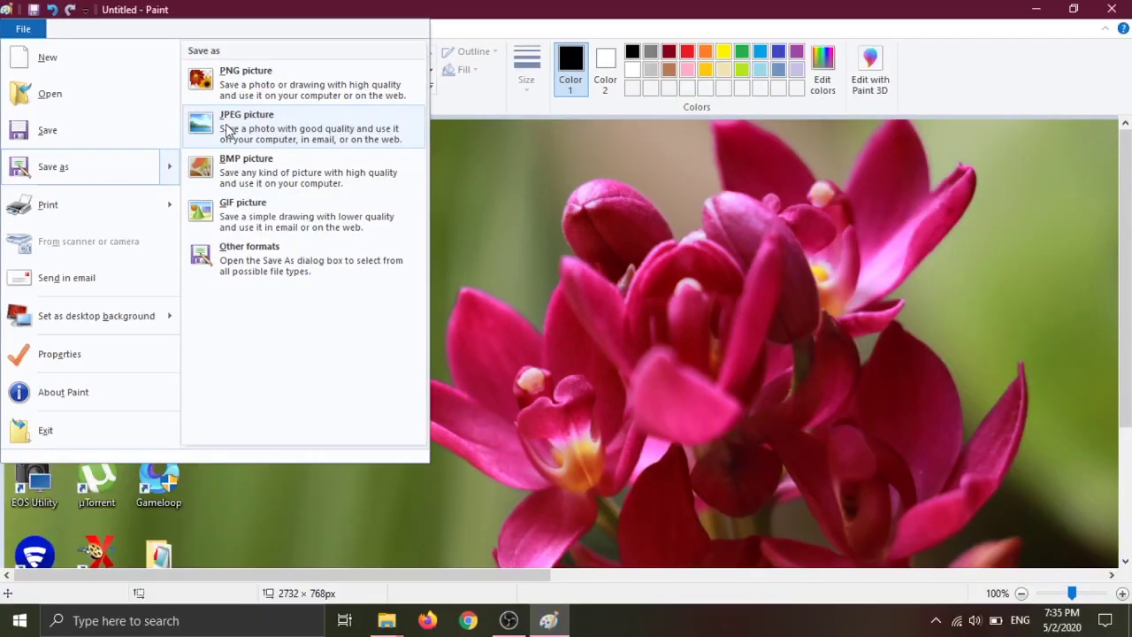
- Save the picture as JPEG named Untitled.jpg in Pictures\Screenshots, then close Paint
click(228, 130)
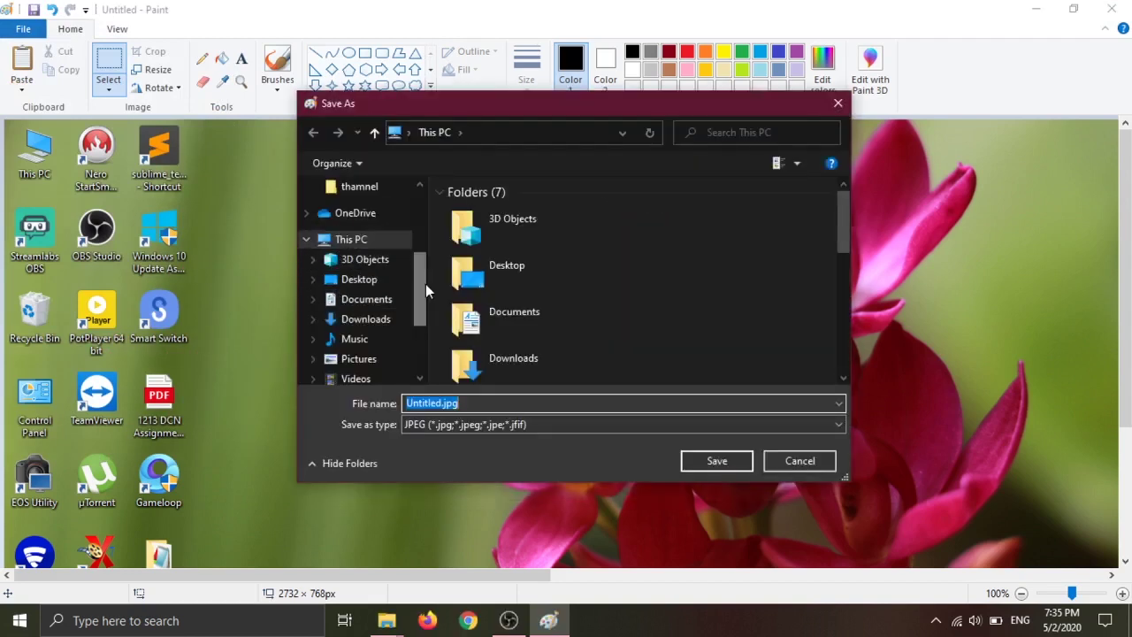
drag(421, 289, 421, 305)
click(317, 314)
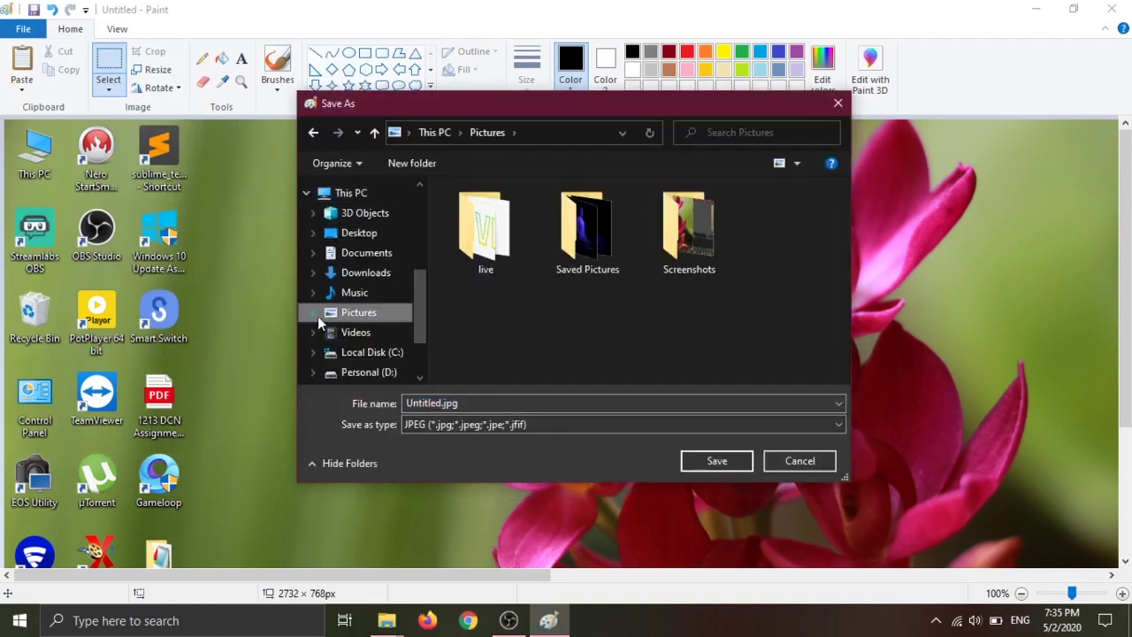
double_click(686, 264)
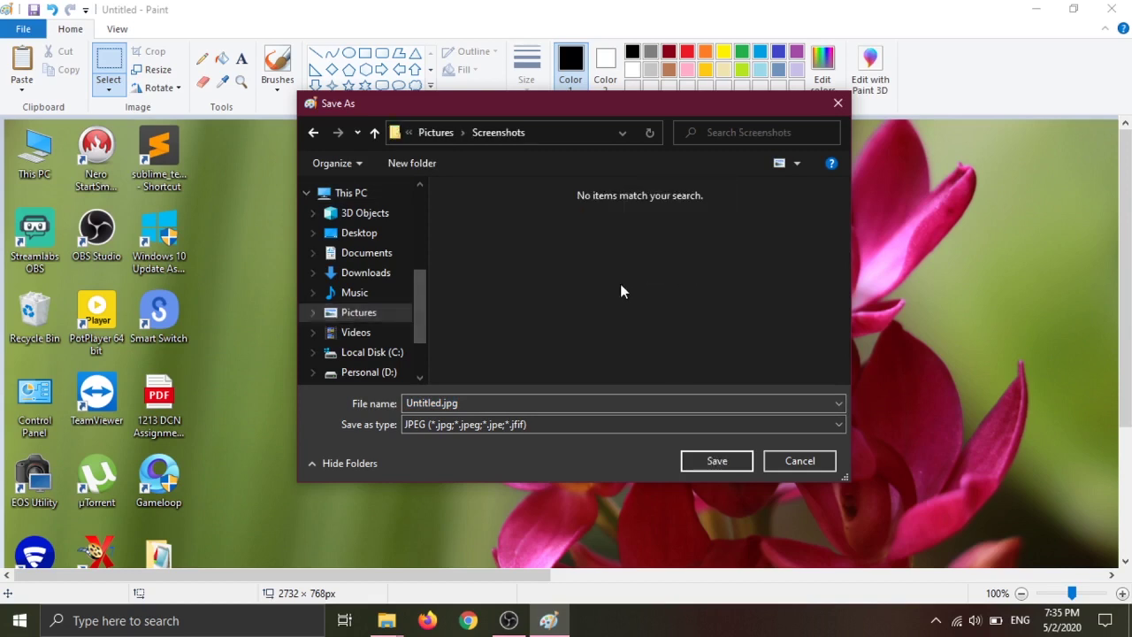
double_click(442, 402)
click(442, 403)
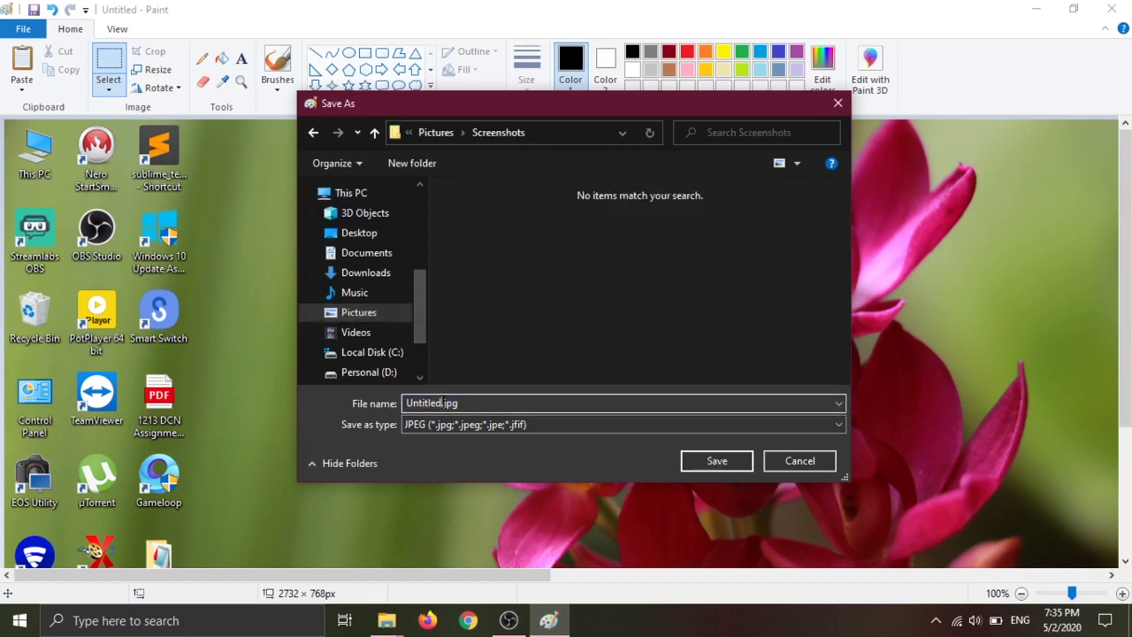
click(715, 458)
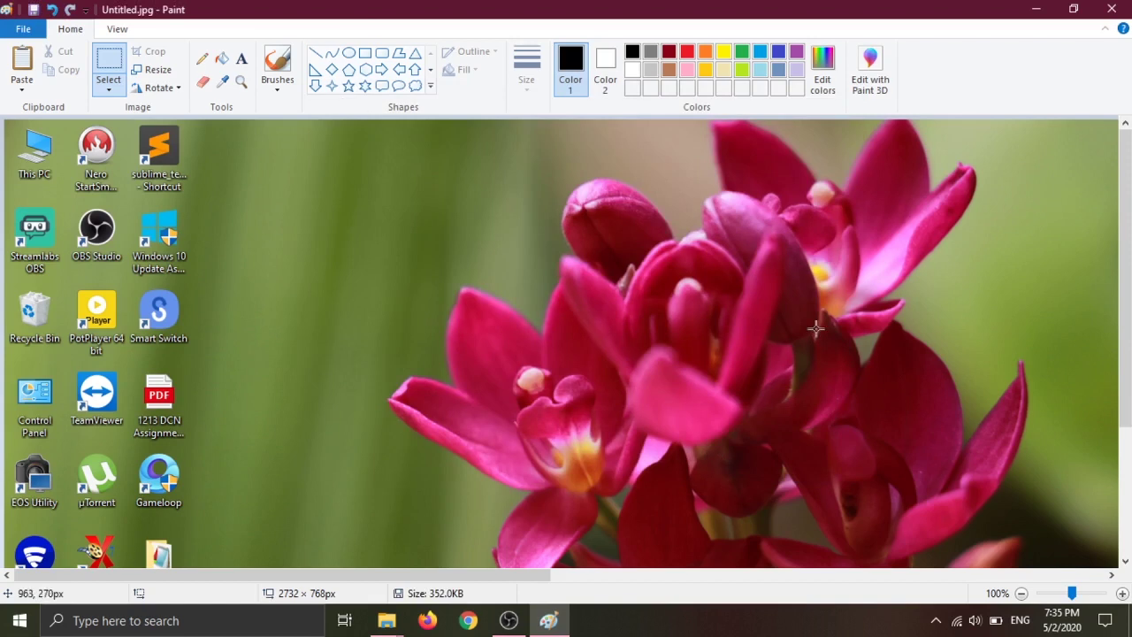
click(1112, 9)
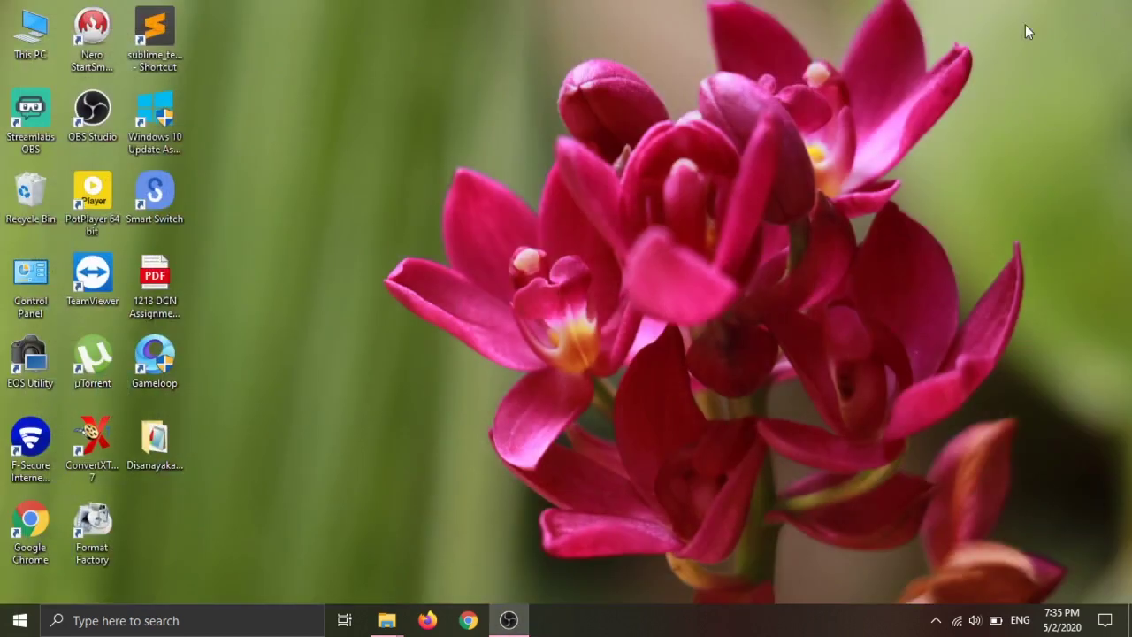
- Open Untitled.jpg from This PC > Pictures > Screenshots to check it, then close the viewer and folder
double_click(36, 52)
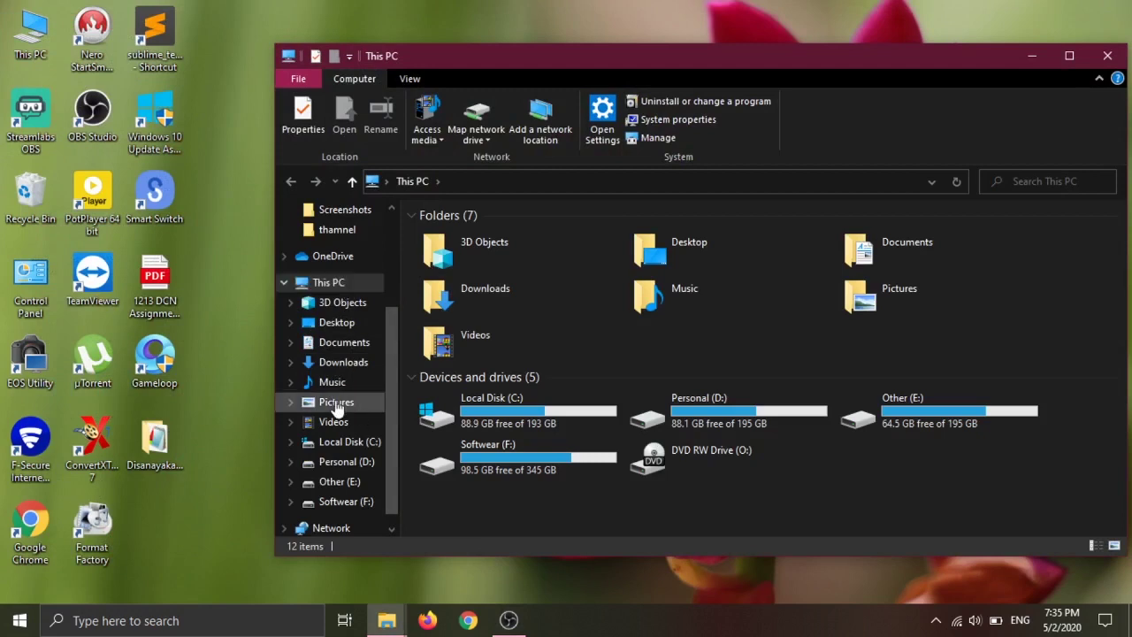
scroll(336, 408, down, 1)
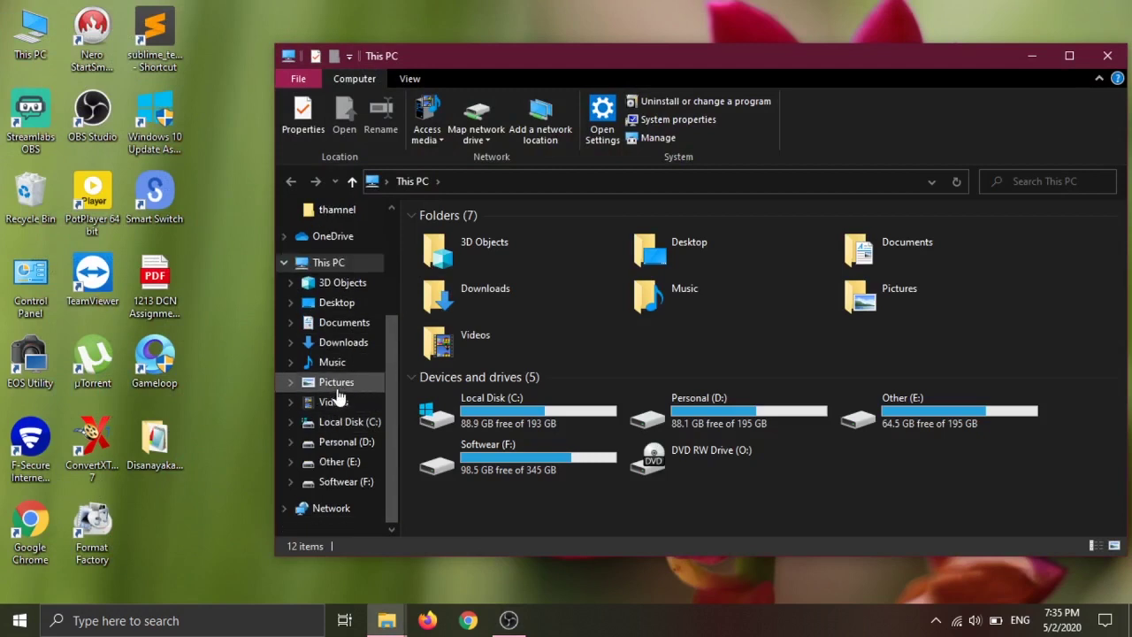
click(335, 386)
double_click(622, 285)
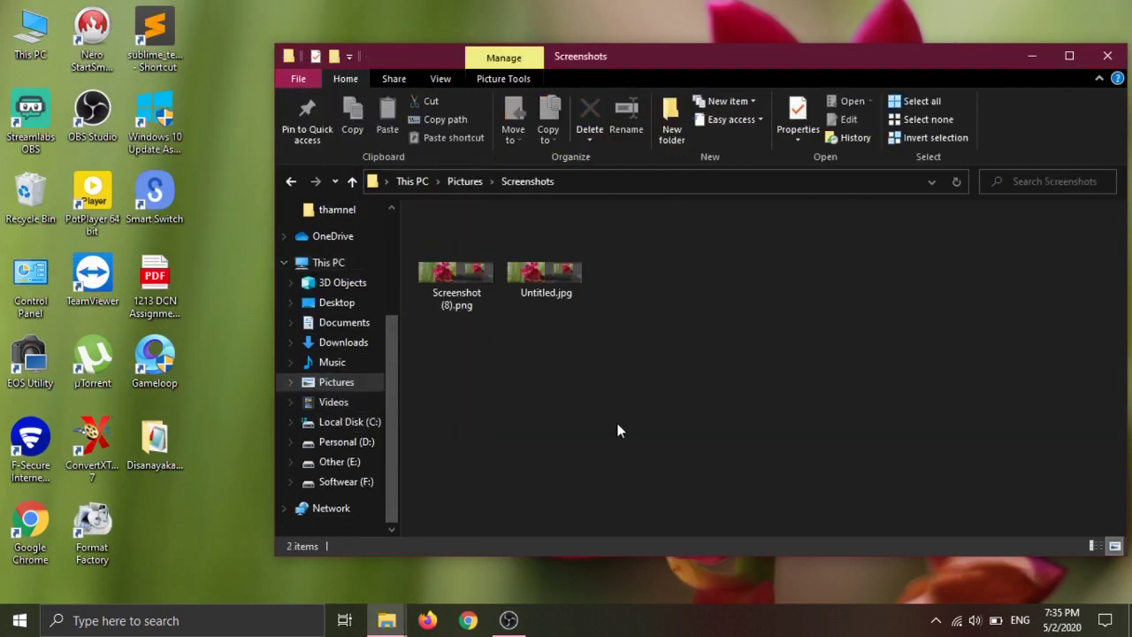
click(573, 295)
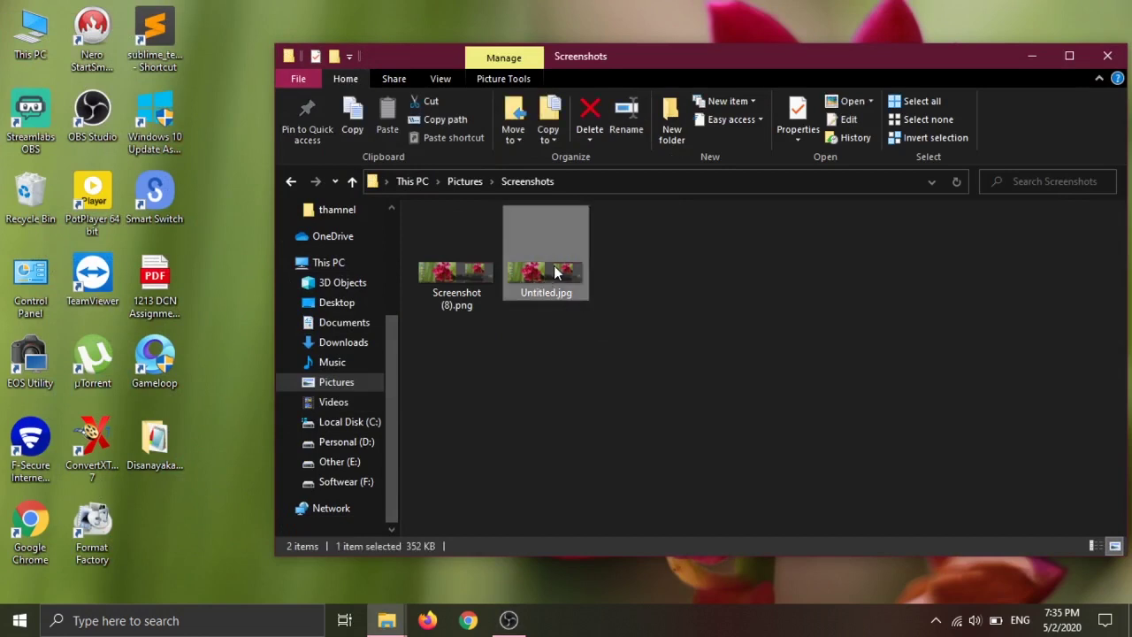
double_click(553, 265)
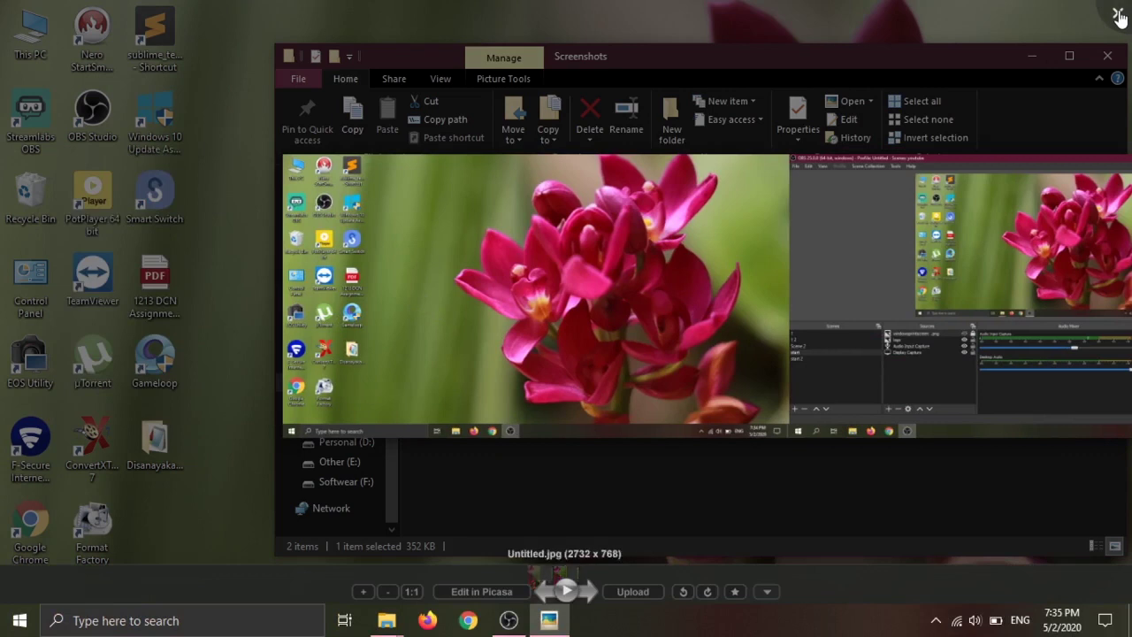
click(1118, 18)
click(1097, 55)
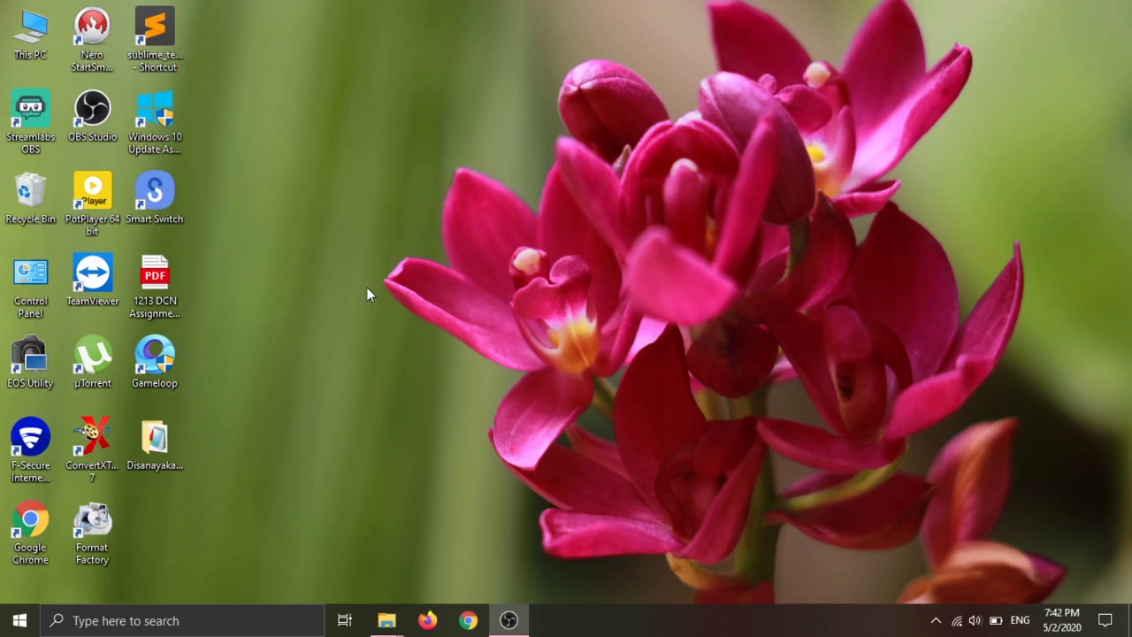
- Launch Snipping Tool from a search for 's', start a New snip and view the Mode options
click(224, 630)
text(s)
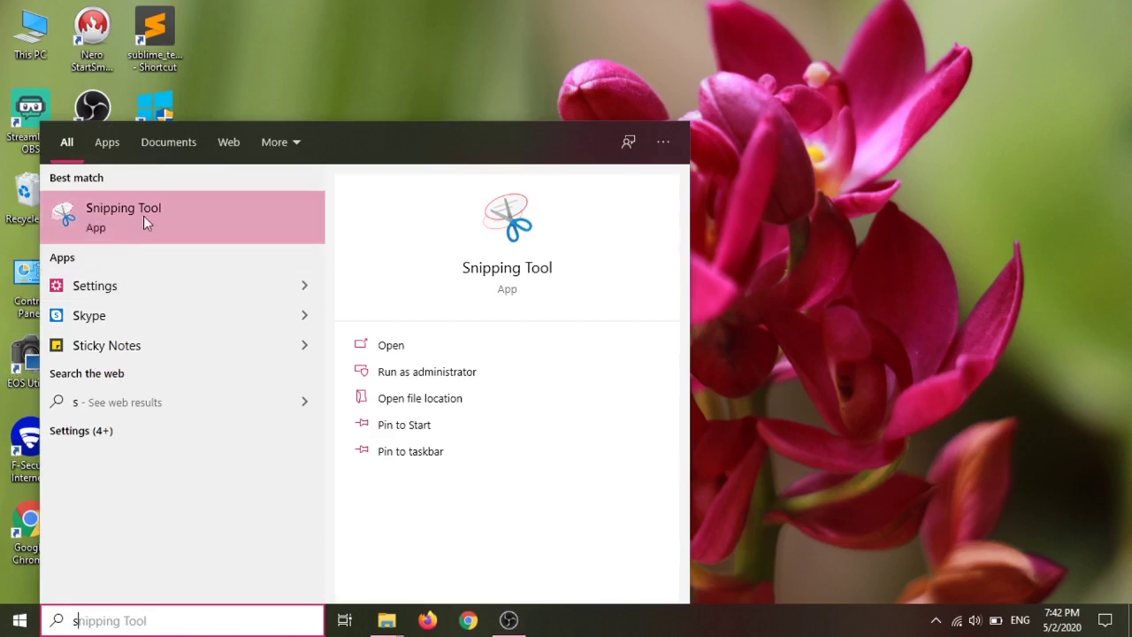
click(111, 221)
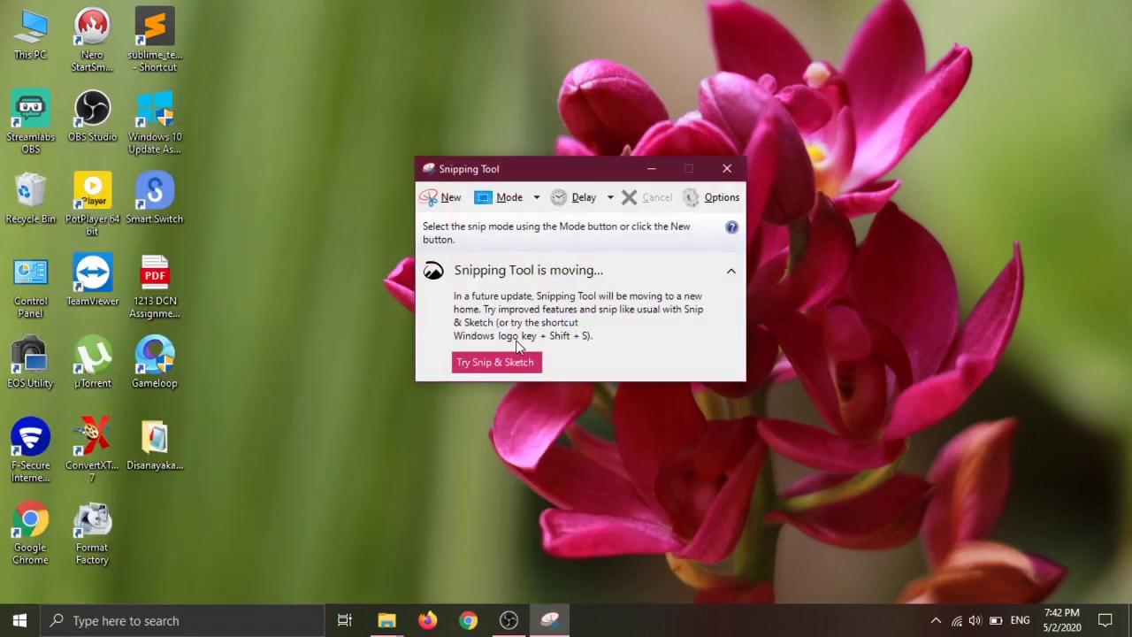
click(442, 203)
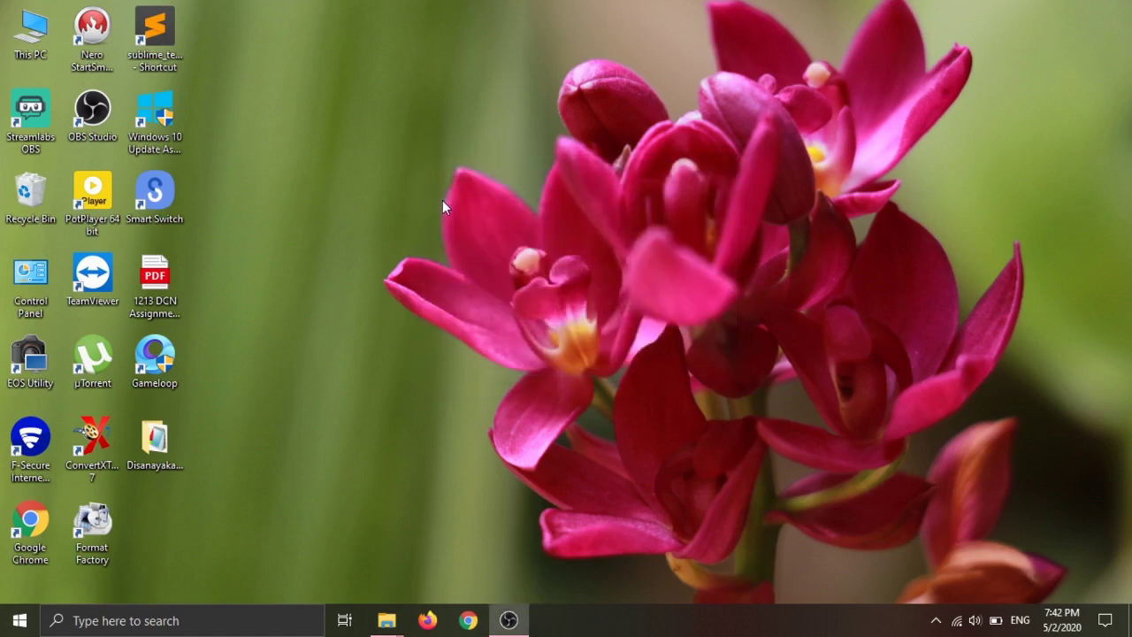
click(536, 198)
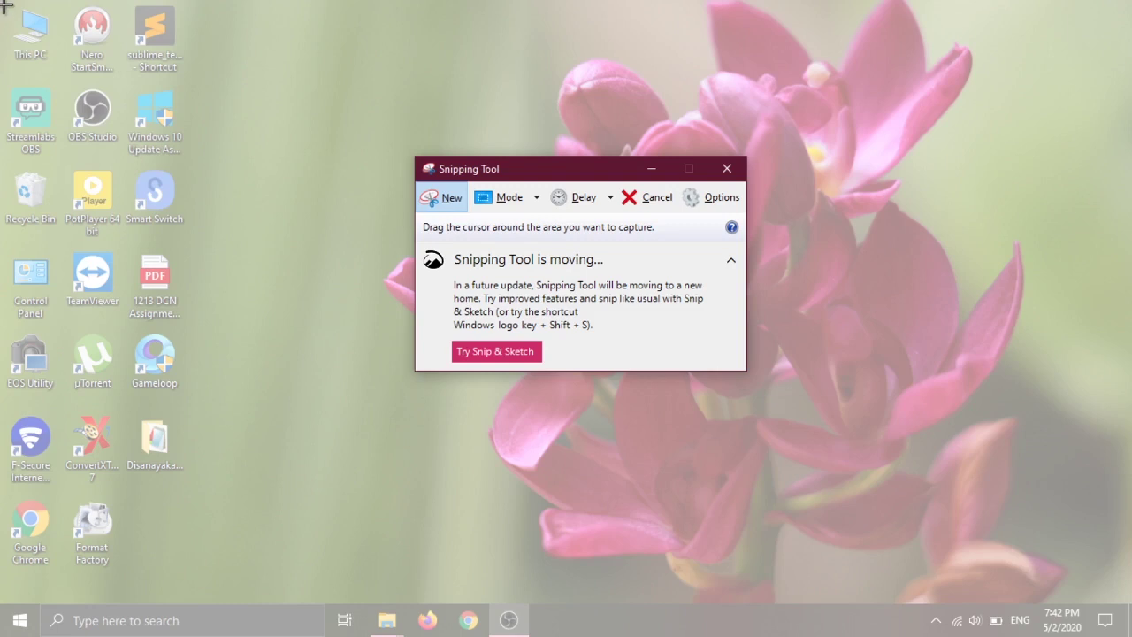
- Snip a rectangle around the This PC desktop icon and move the snip window to the screen centre
drag(3, 4, 61, 69)
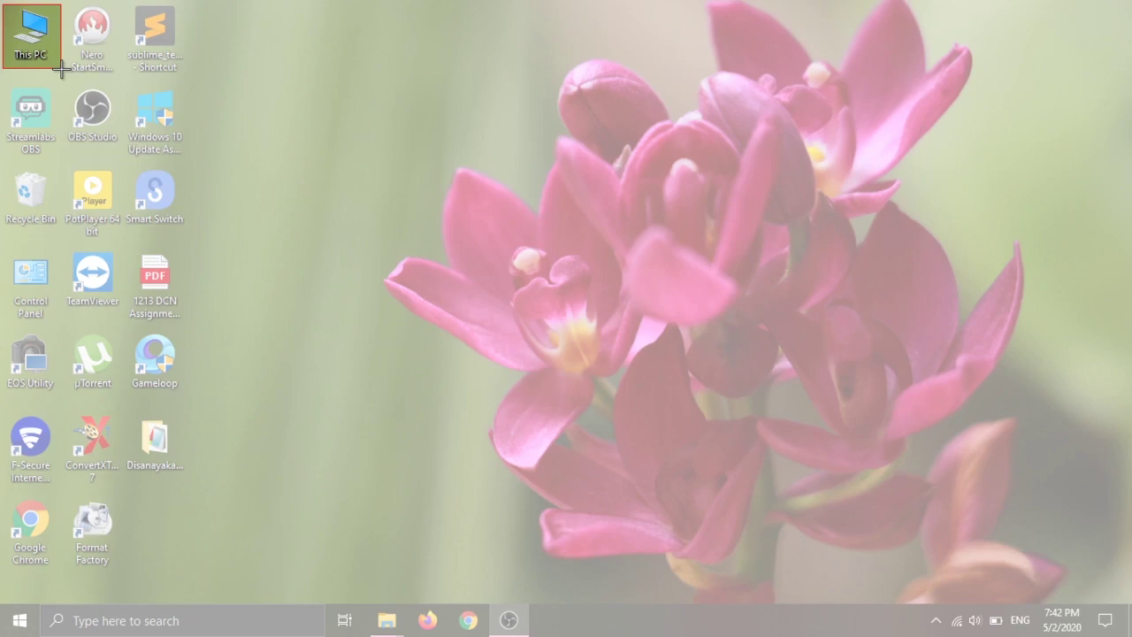
drag(60, 69, 61, 69)
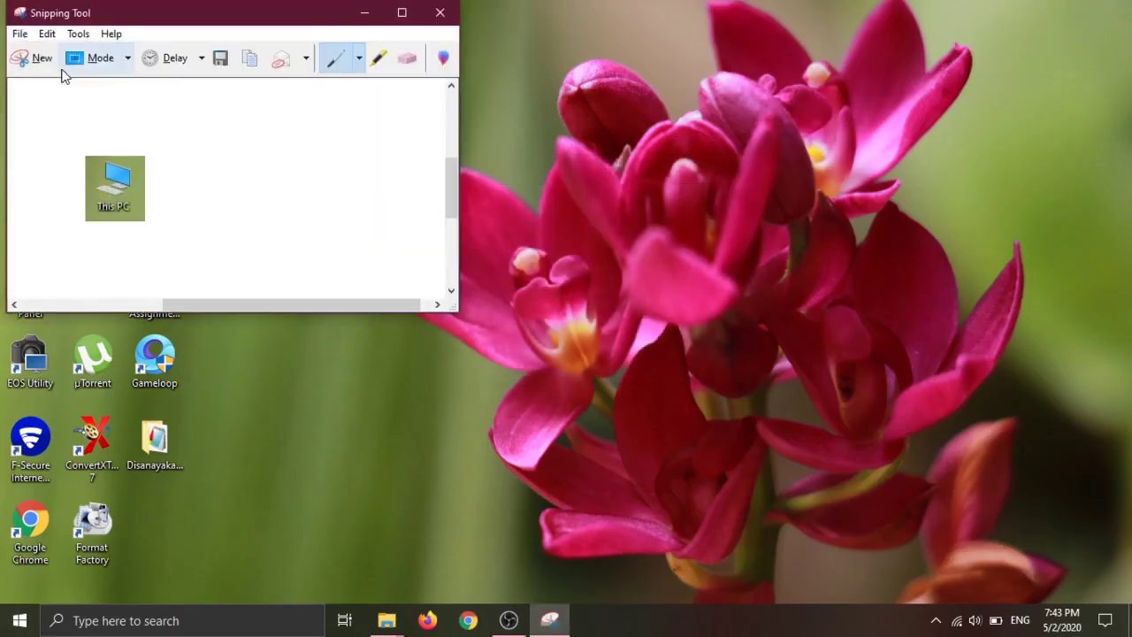
drag(103, 19, 467, 66)
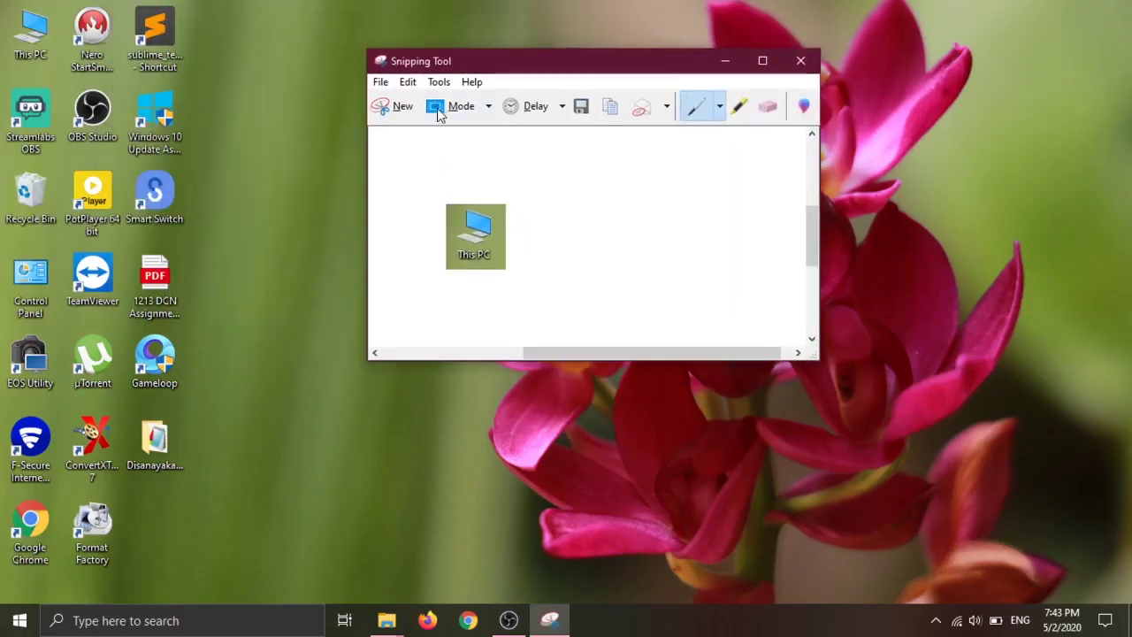
scroll(483, 245, up, 2)
scroll(486, 263, down, 2)
drag(645, 355, 587, 357)
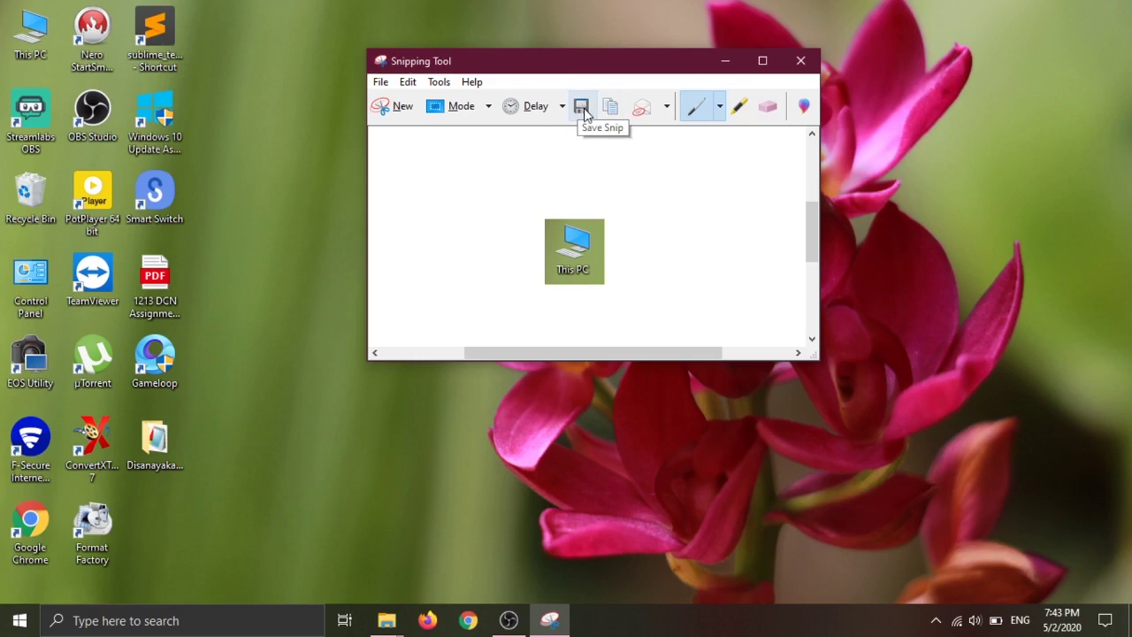
- Save the snip via Save As as Capture.PNG in Pictures\Screenshots
click(381, 81)
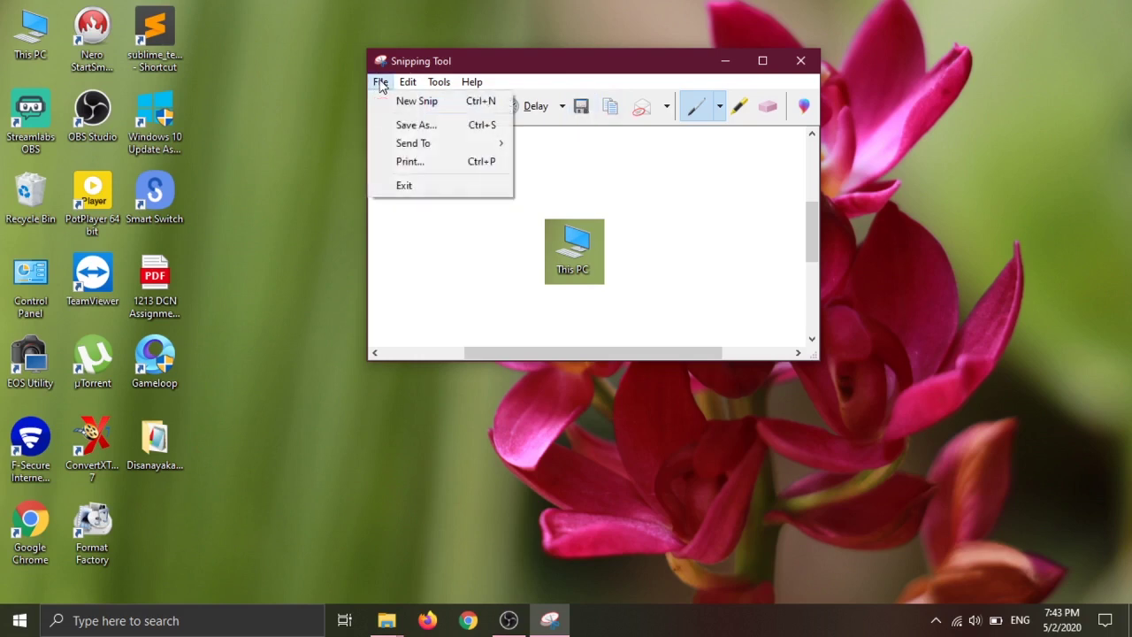
click(453, 123)
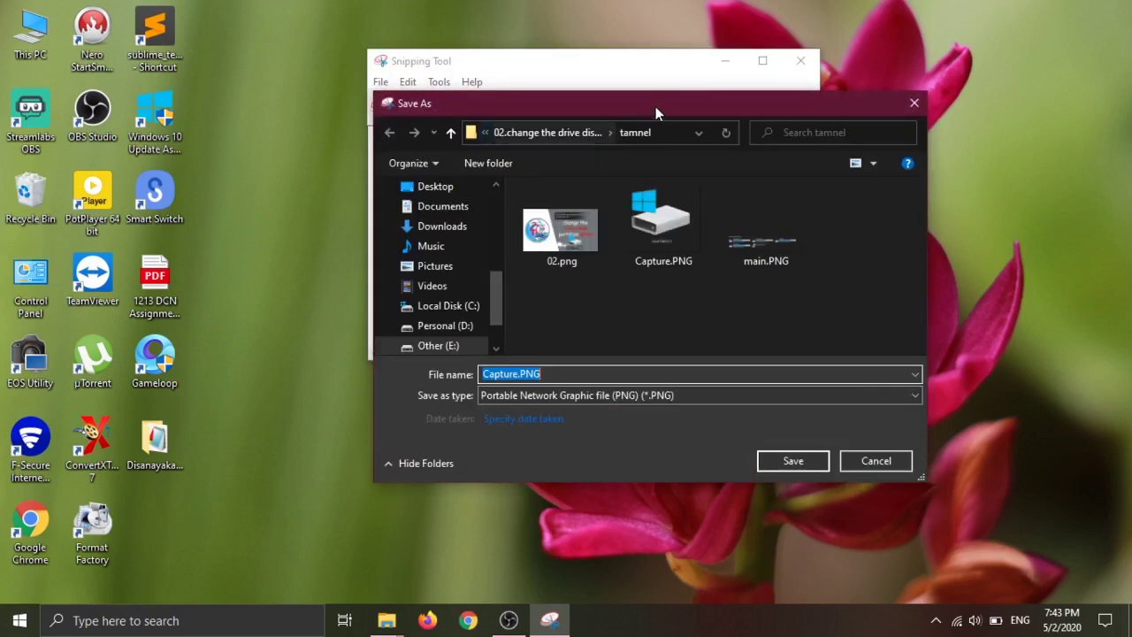
drag(653, 103, 611, 105)
scroll(406, 252, up, 1)
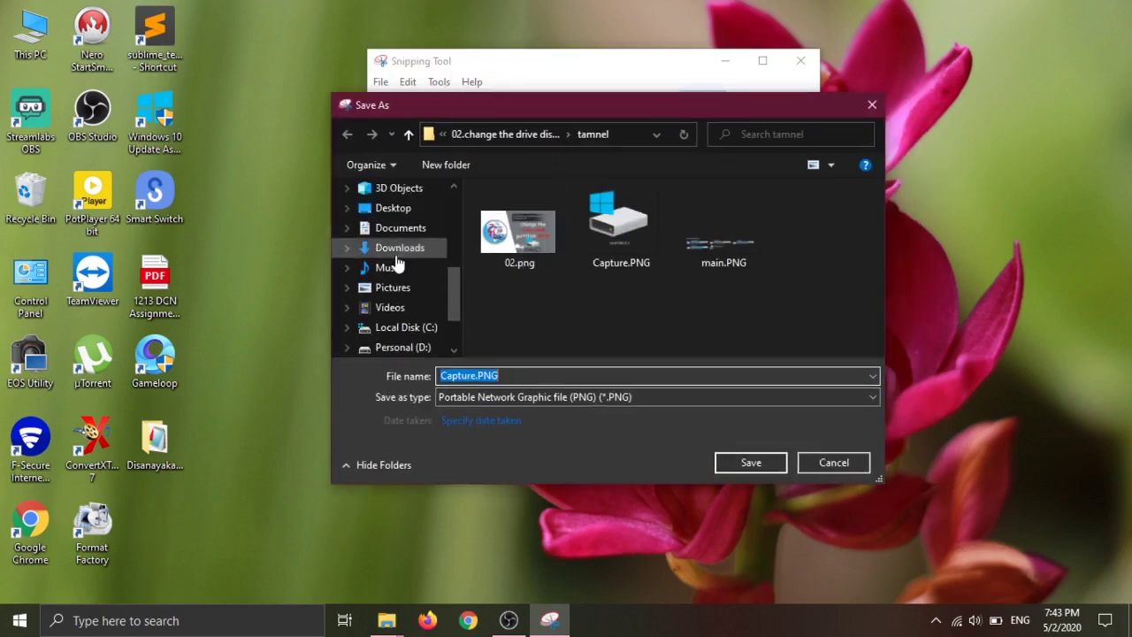
click(392, 287)
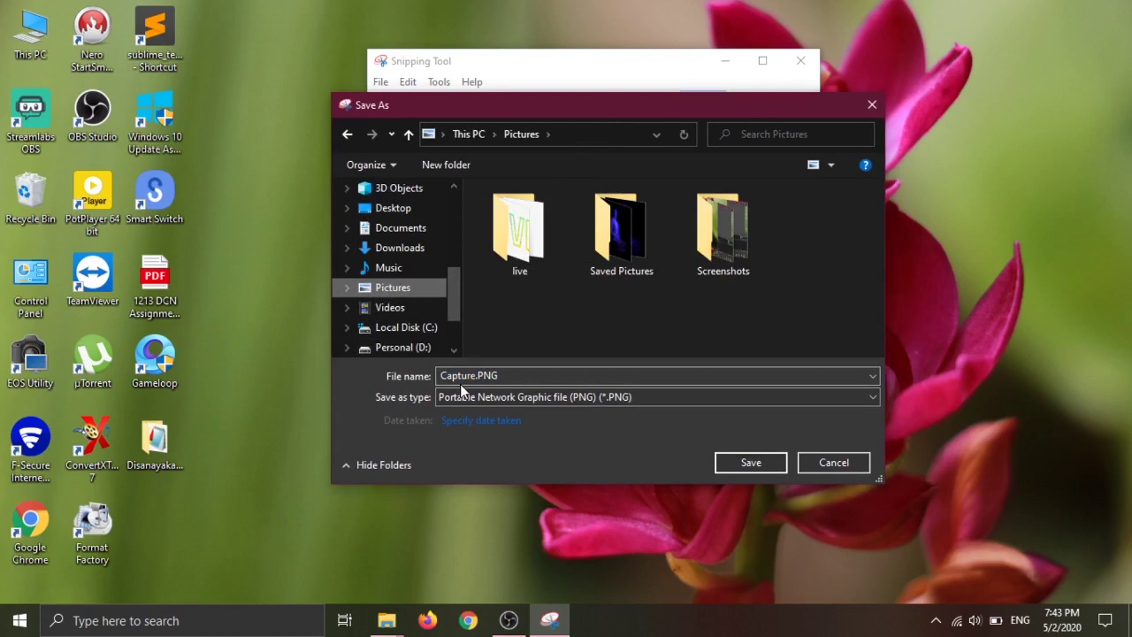
double_click(708, 249)
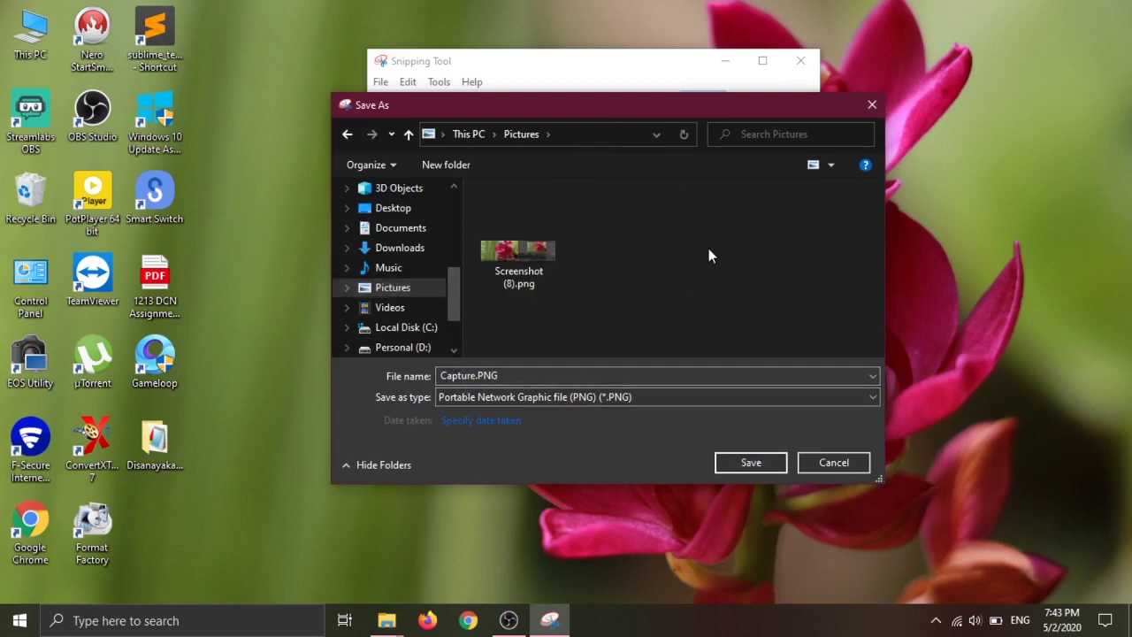
click(750, 463)
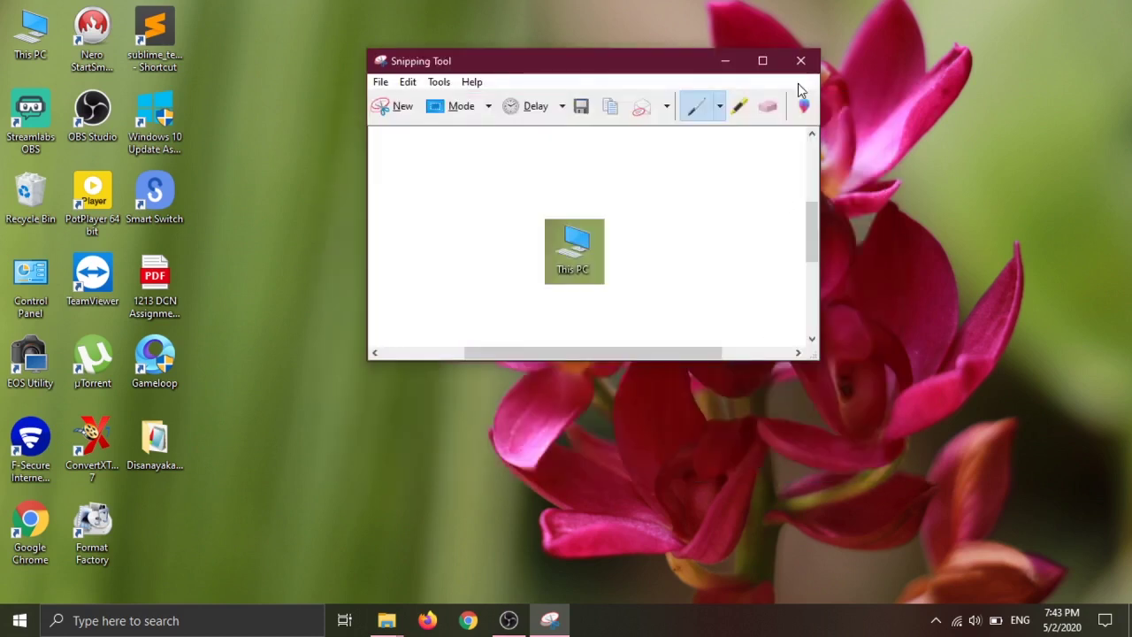
- Close Snipping Tool, open Pictures\Screenshots with Win+E and view Capture.PNG next to Screenshot (8).png and Untitled.jpg
click(800, 67)
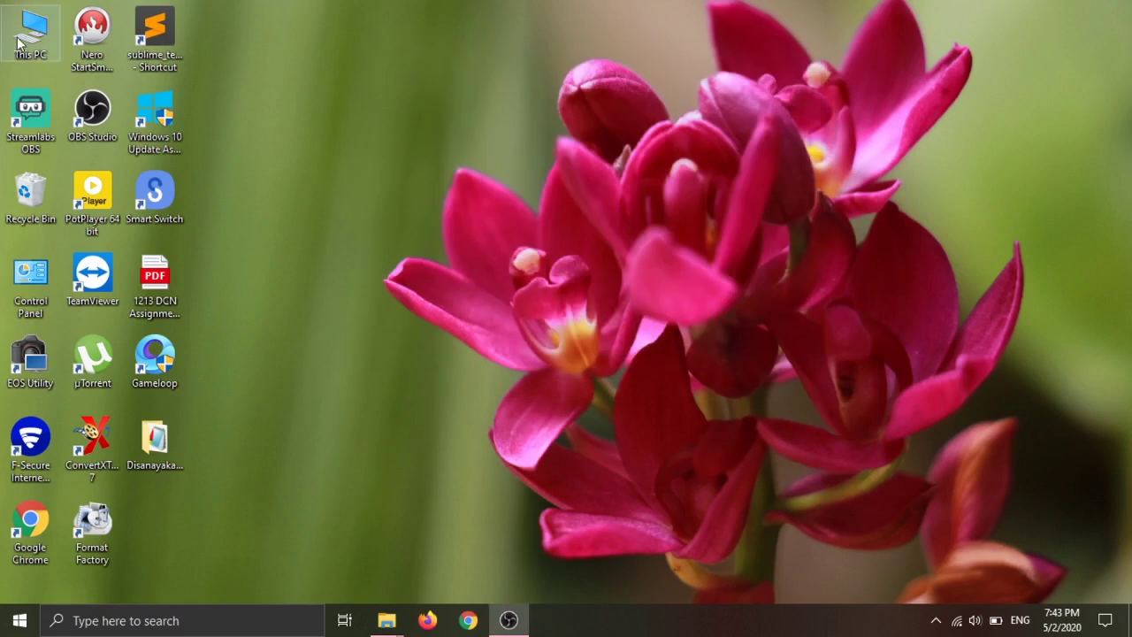
key(super+e)
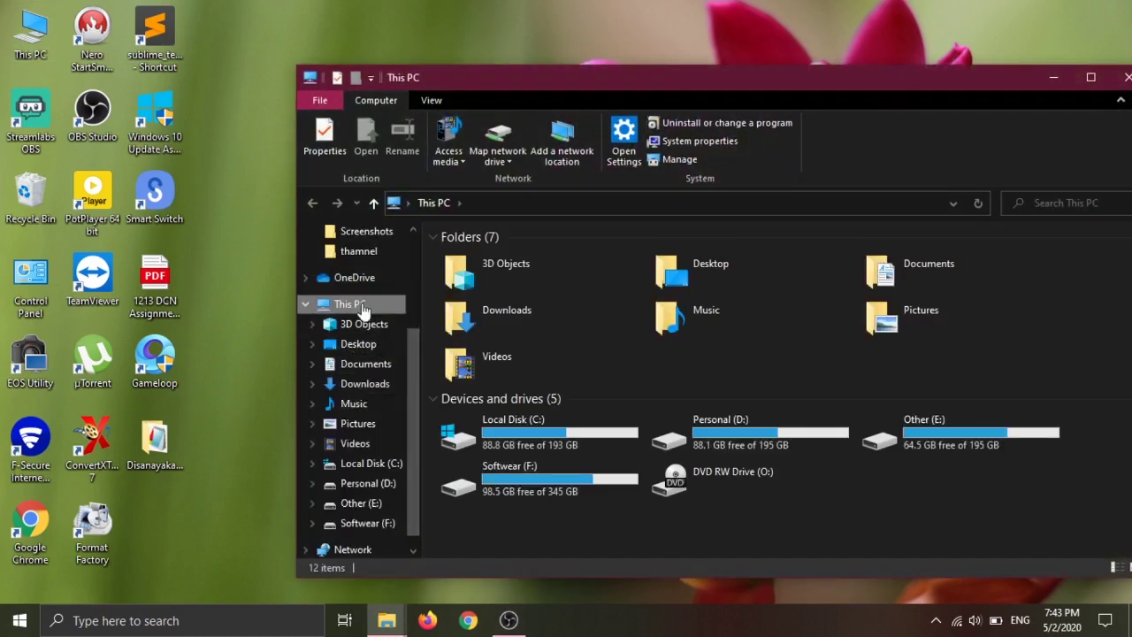
click(363, 432)
double_click(652, 296)
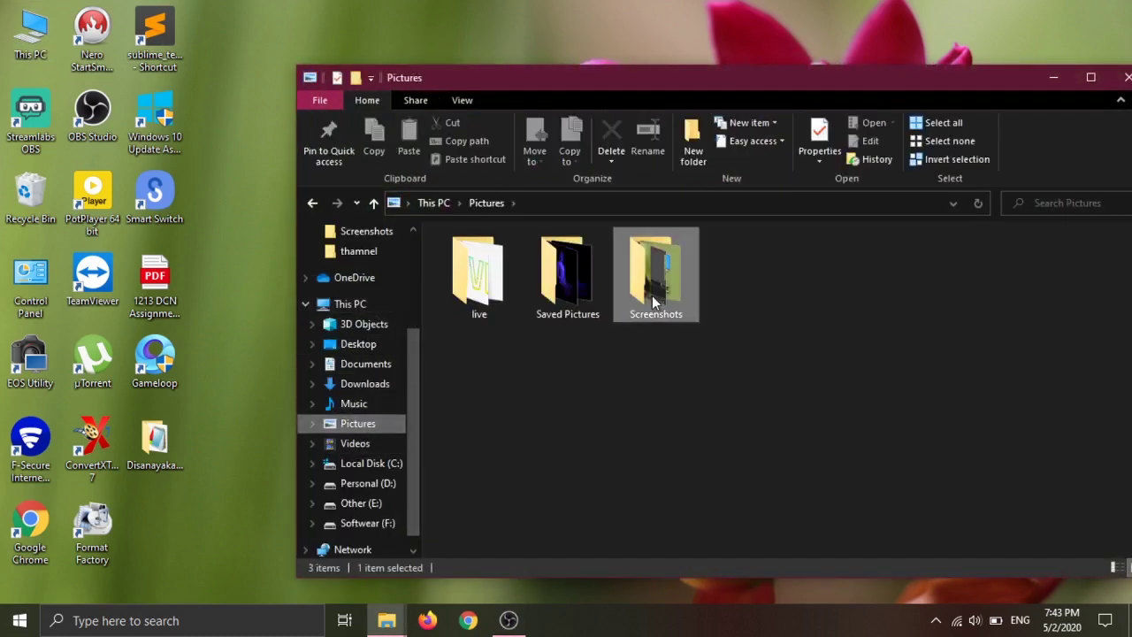
double_click(493, 291)
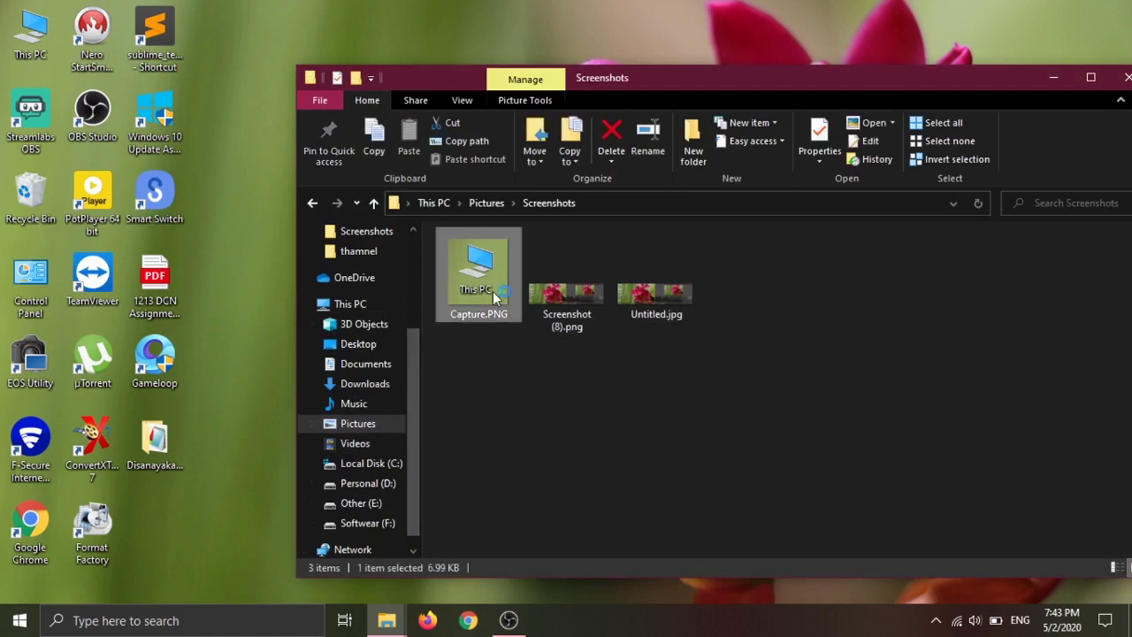